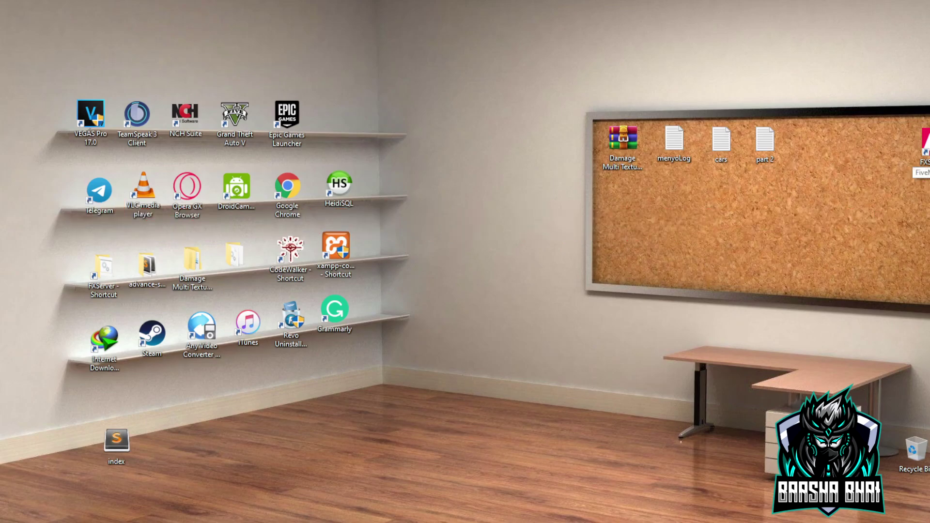
# Launch FiveM from its desktop shortcut
pyautogui.doubleClick(925, 145)
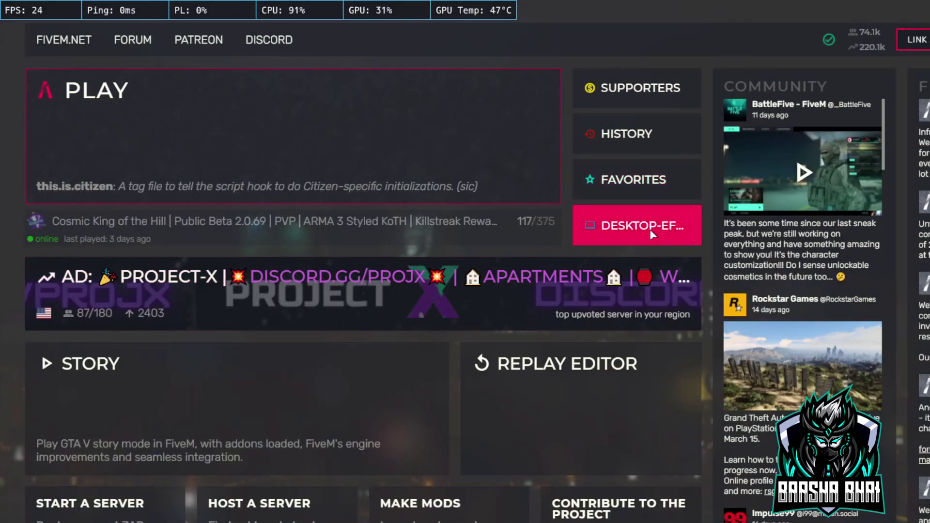
# Connect to the local DESKTOP server, wait on the black loading screen, then quit GTA V
pyautogui.click(654, 230)
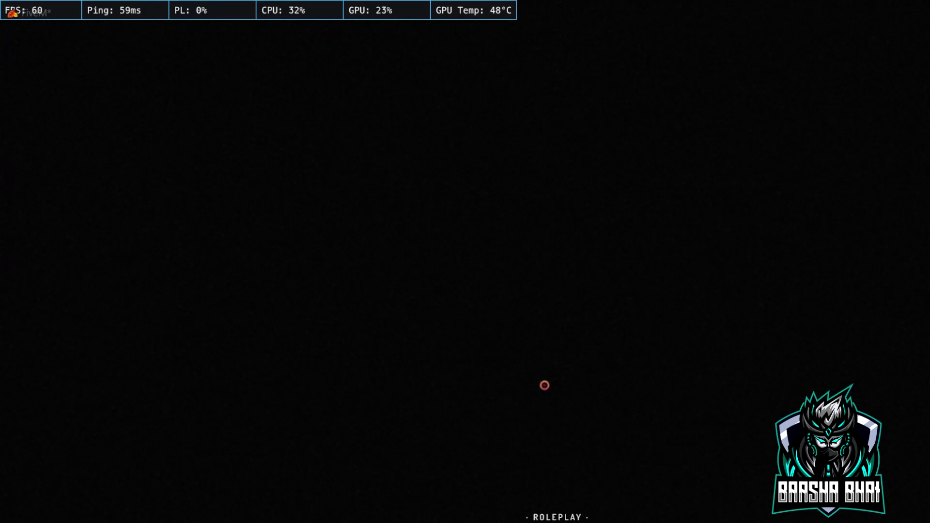
pyautogui.hotkey('alt', 'F4')
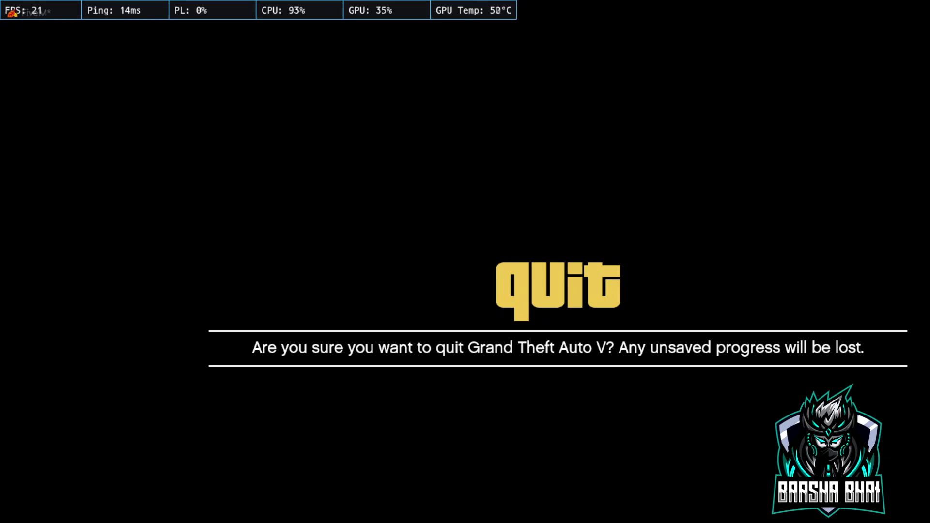
pyautogui.press('Return')
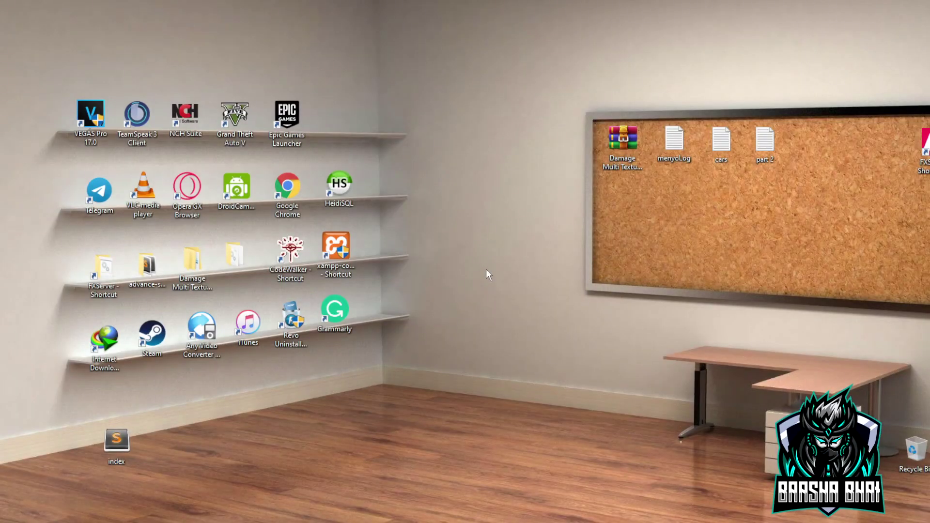
# Open index.html from the server's resources\[changeme]\loadingscreen folder in Sublime Text
pyautogui.rightClick(486, 270)
pyautogui.click(529, 321)
pyautogui.hotkey('alt', 'Tab')
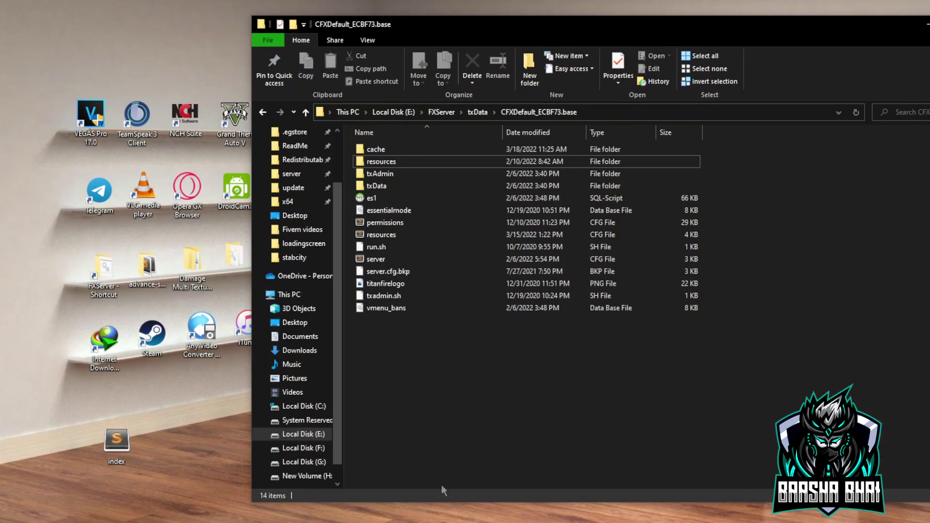
pyautogui.click(395, 165)
pyautogui.doubleClick(395, 165)
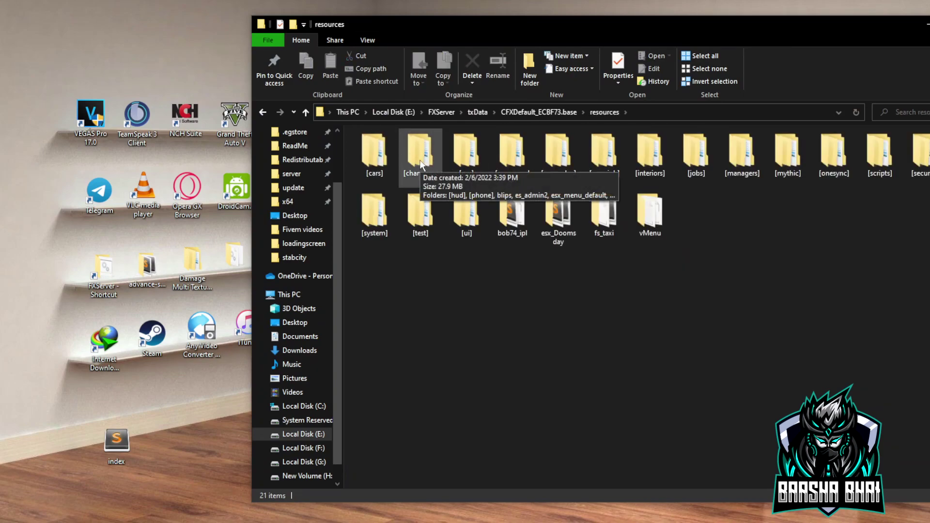
pyautogui.doubleClick(420, 162)
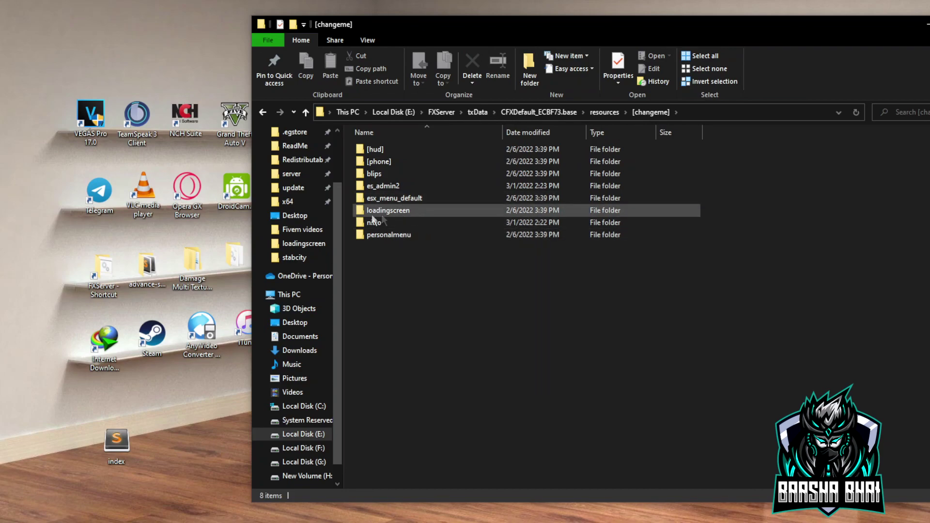
pyautogui.doubleClick(414, 211)
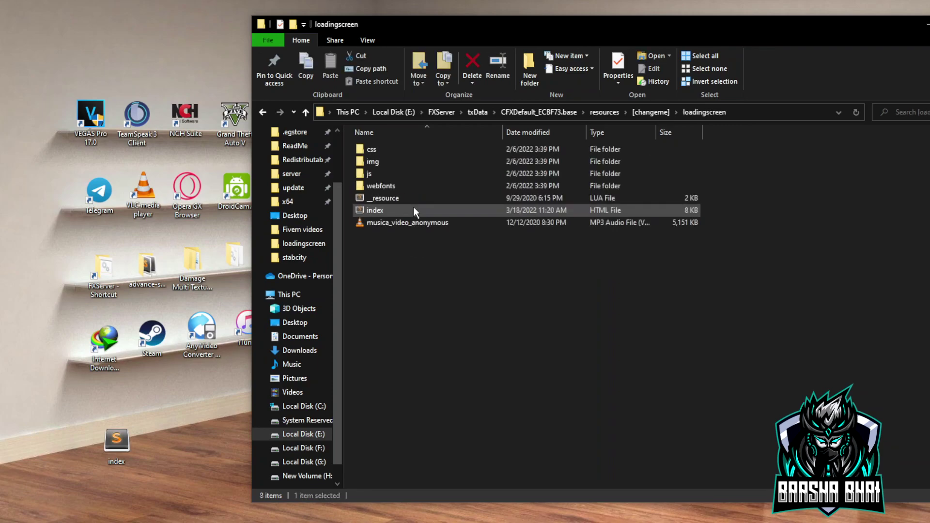
pyautogui.doubleClick(372, 212)
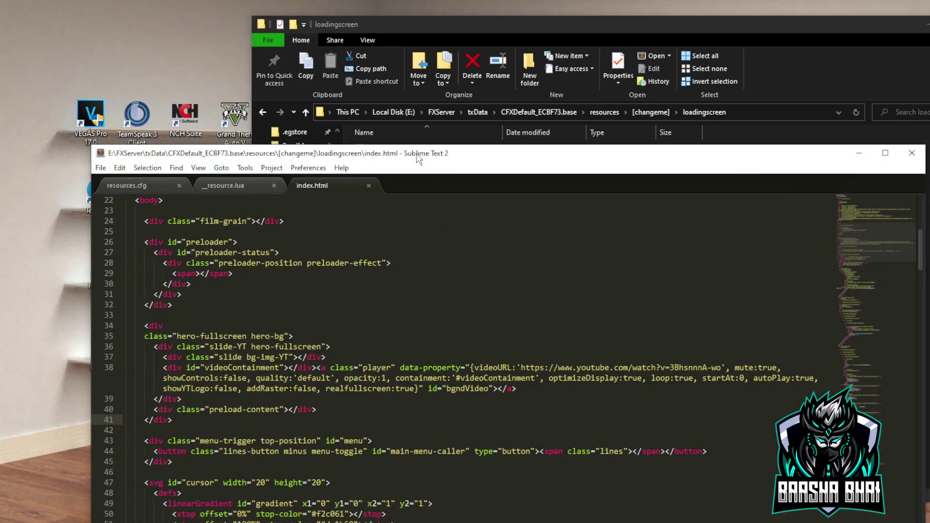
# Search index.html for 'youtub' and copy the YouTube video URL on line 38
pyautogui.moveTo(418, 159)
pyautogui.mouseDown()
pyautogui.moveTo(494, 208)
pyautogui.moveTo(472, 201)
pyautogui.mouseUp()
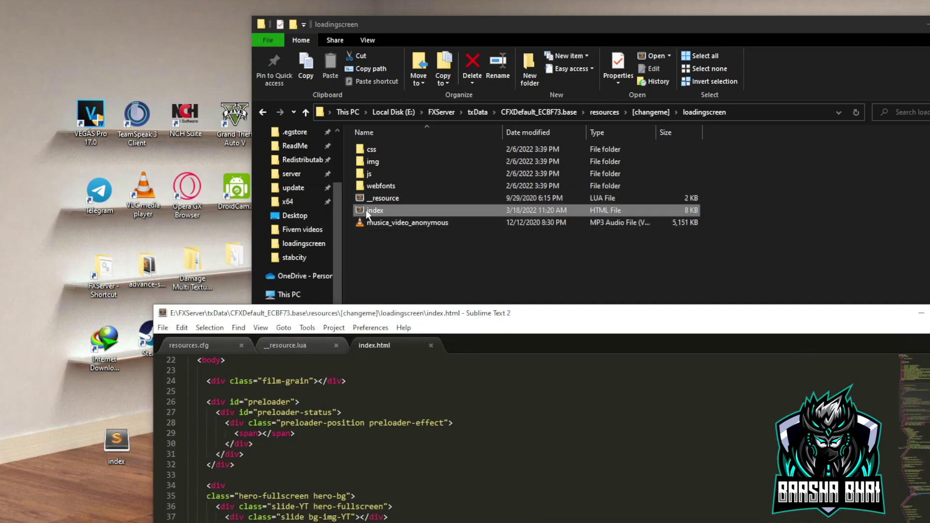
pyautogui.moveTo(453, 306)
pyautogui.mouseDown()
pyautogui.moveTo(427, 238)
pyautogui.moveTo(421, 127)
pyautogui.mouseUp()
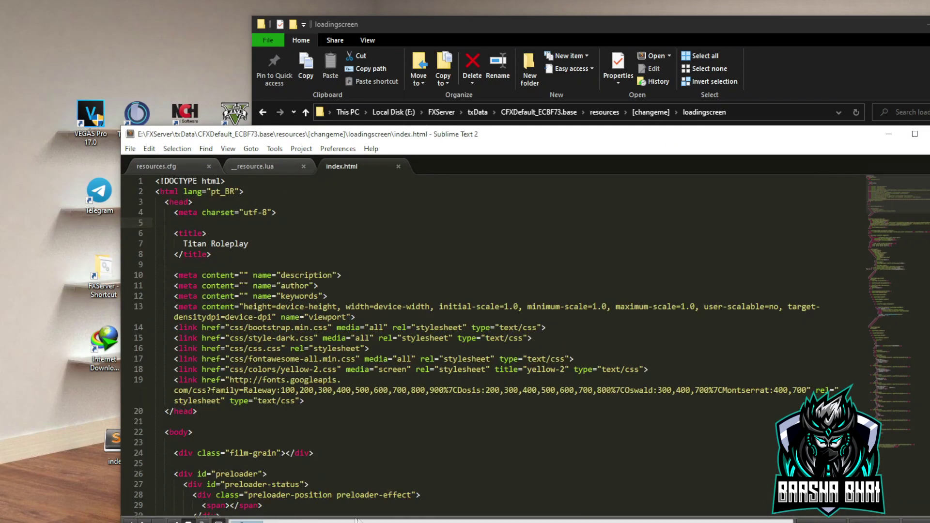
pyautogui.press('Down')
pyautogui.press('Down')
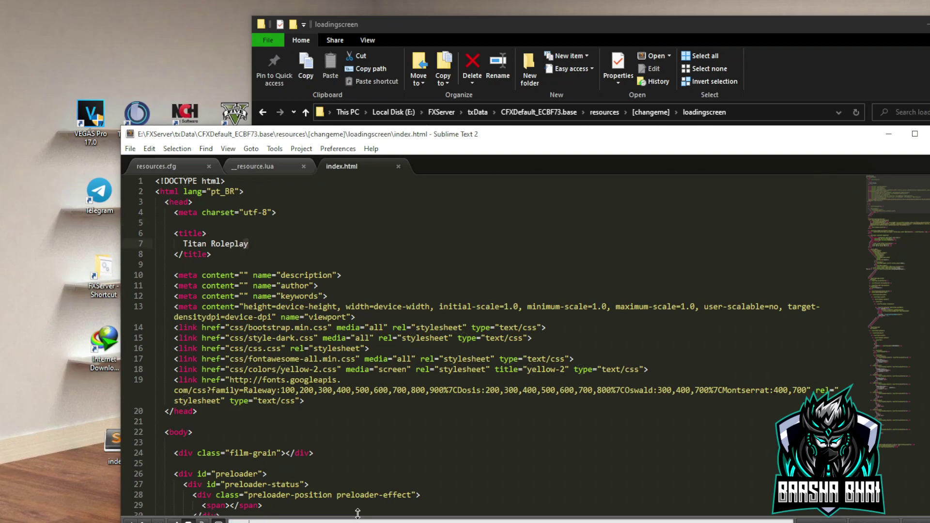
pyautogui.hotkey('shift', 'Left')
pyautogui.write('youtub')
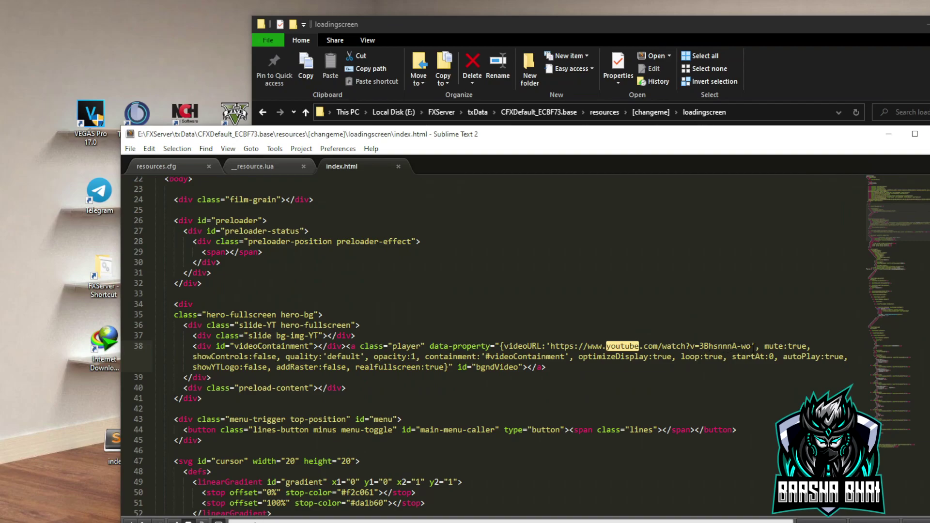
pyautogui.click(555, 346)
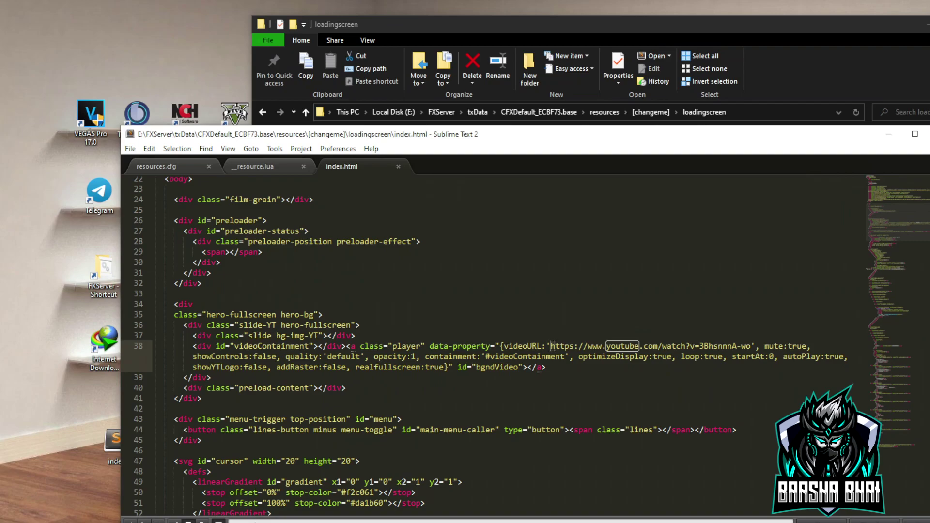
pyautogui.moveTo(551, 346)
pyautogui.mouseDown()
pyautogui.moveTo(612, 346)
pyautogui.moveTo(451, 357)
pyautogui.moveTo(751, 346)
pyautogui.mouseUp()
pyautogui.hotkey('ctrl', 'c')
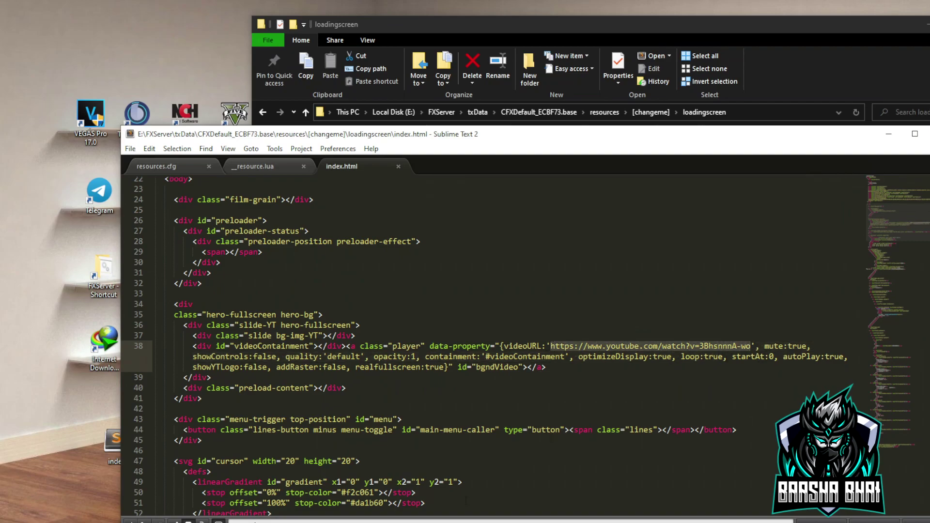
pyautogui.hotkey('alt', 'Tab')
# Load the copied video URL in a new Opera tab, then go to the 'Fivem loadingscreen' tab
pyautogui.click(636, 8)
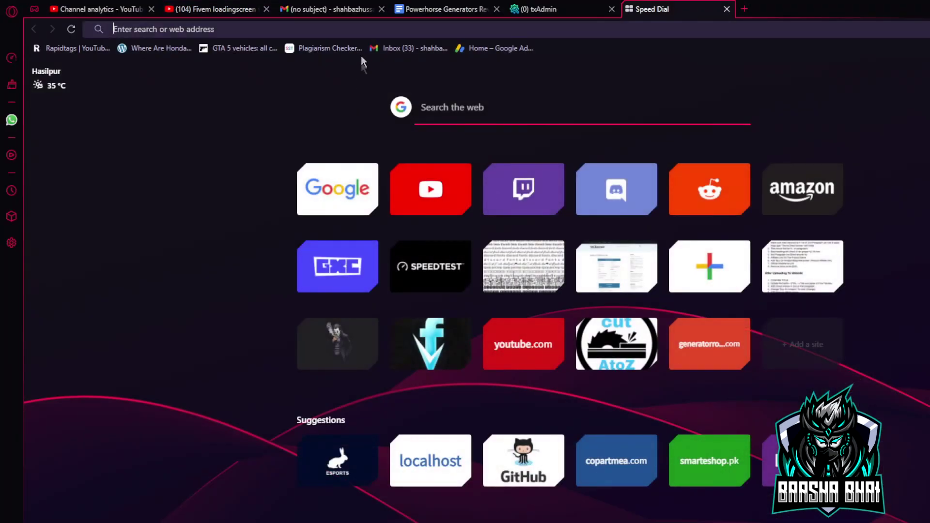
pyautogui.hotkey('ctrl', 'v')
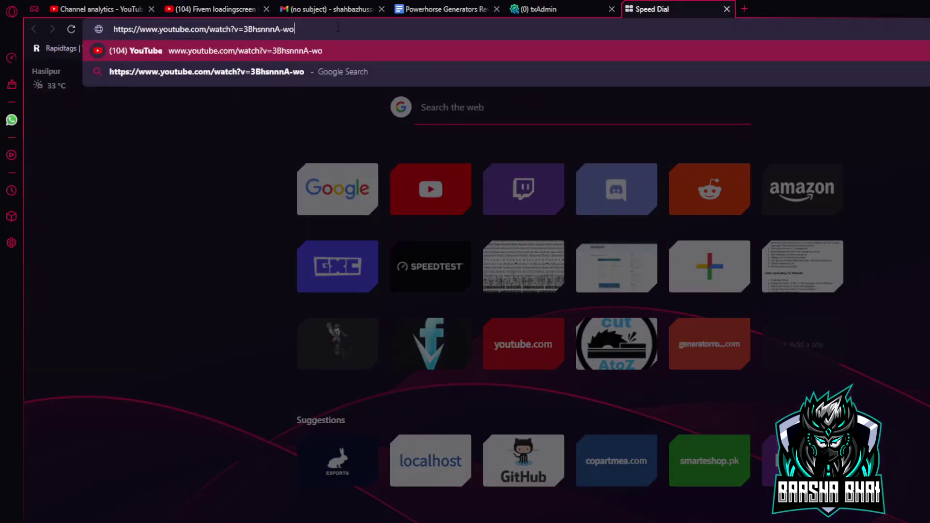
pyautogui.press('Return')
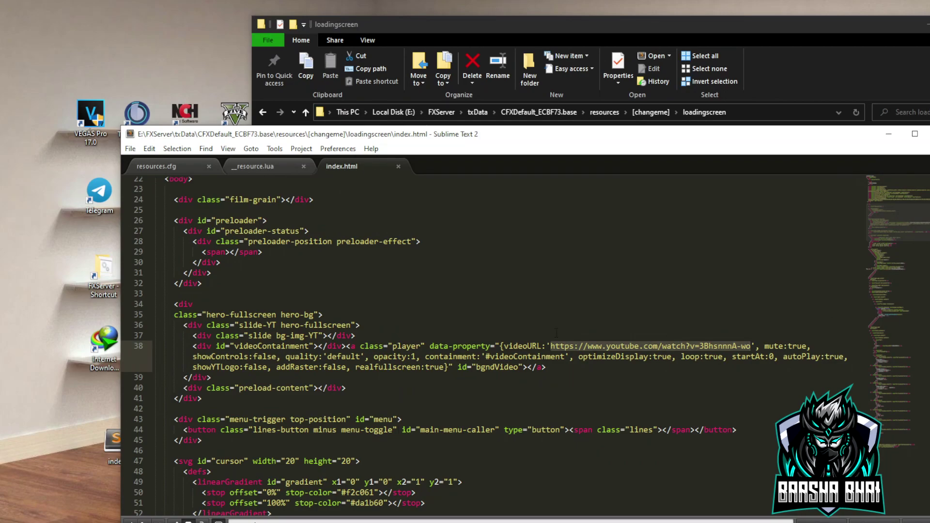
pyautogui.click(715, 346)
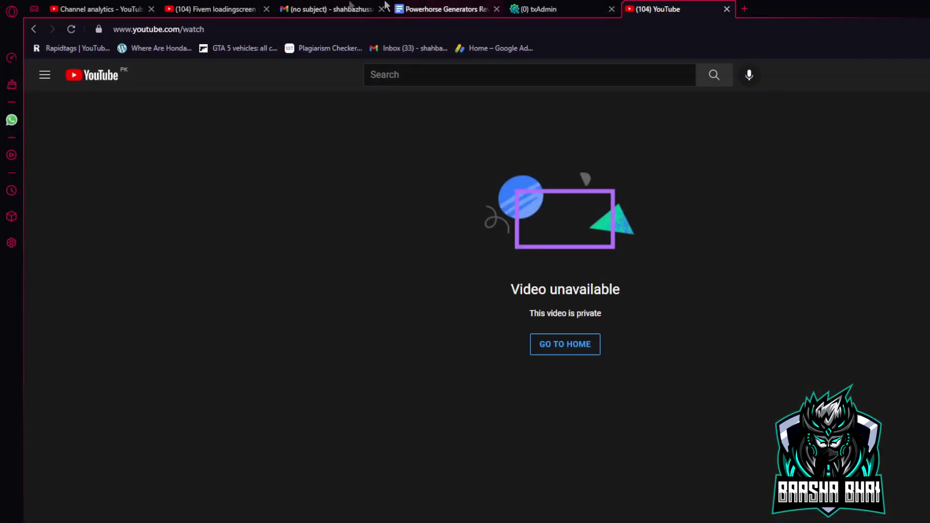
pyautogui.click(218, 9)
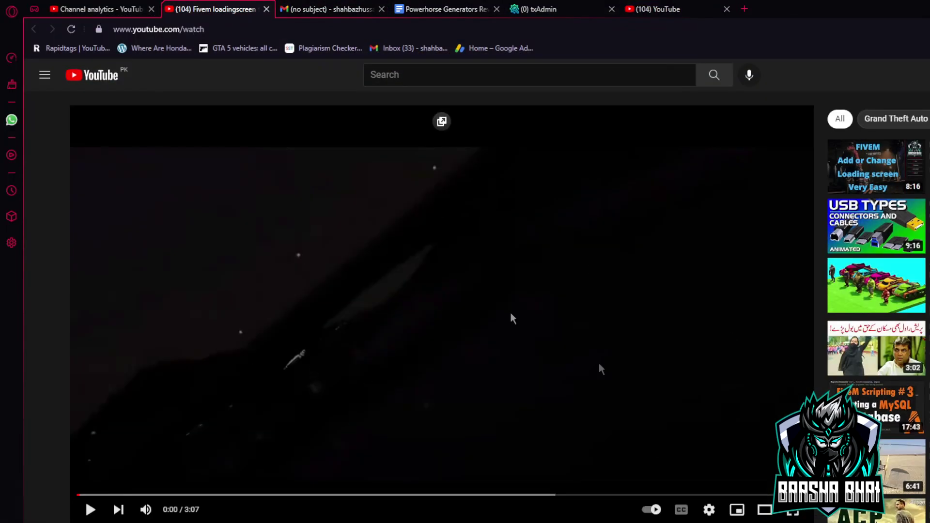
# Pause the Fivem loadingscreen video near its start
pyautogui.click(464, 394)
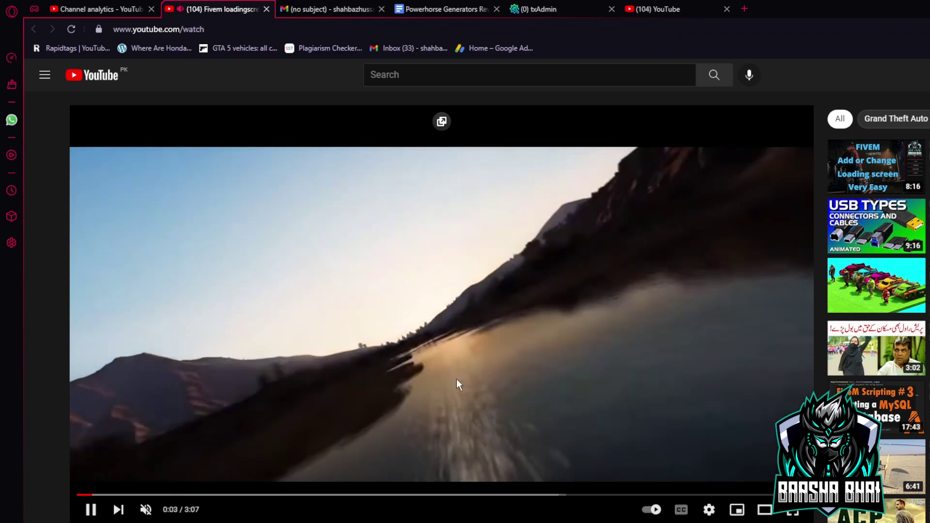
pyautogui.click(457, 379)
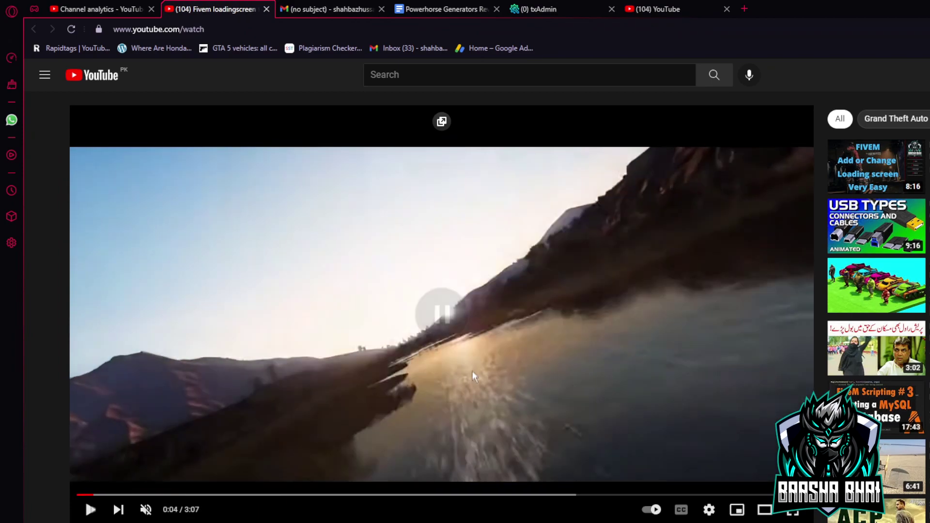
pyautogui.click(79, 495)
pyautogui.click(460, 258)
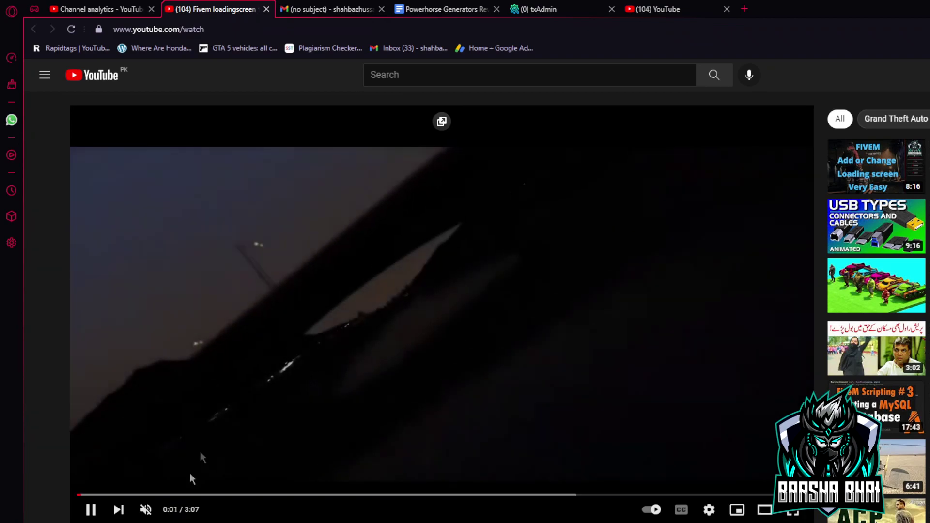
pyautogui.click(90, 509)
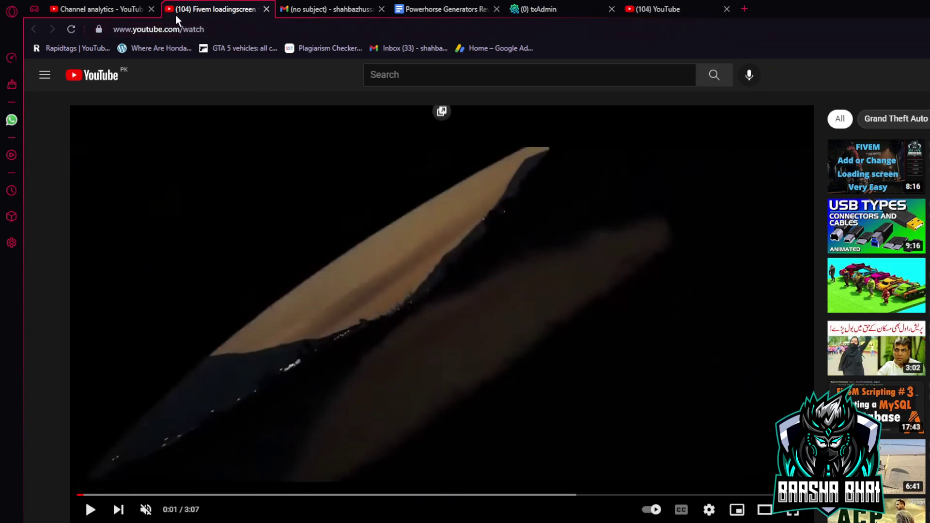
# Copy the video ID cxPCpY9c2og from the address bar and return to index.html
pyautogui.click(290, 29)
pyautogui.click(291, 28)
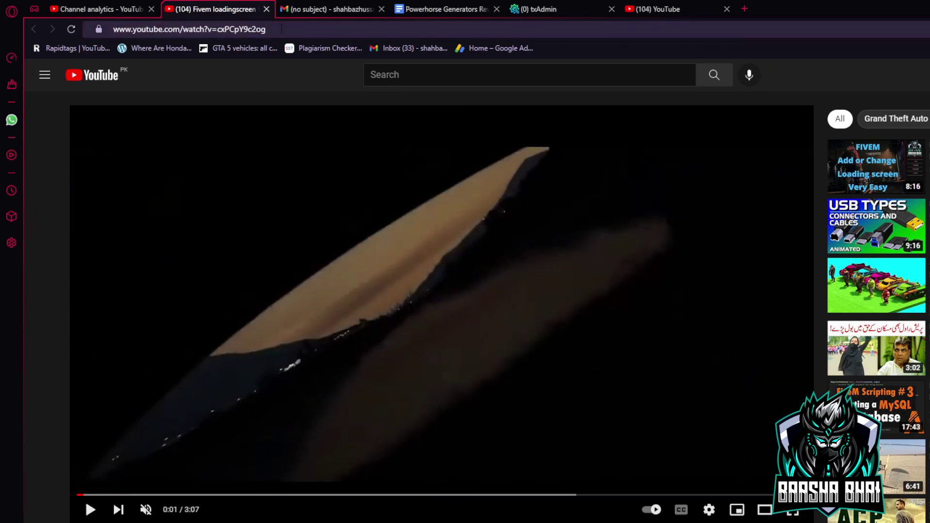
pyautogui.moveTo(275, 29); pyautogui.dragTo(219, 30)
pyautogui.hotkey('ctrl', 'c')
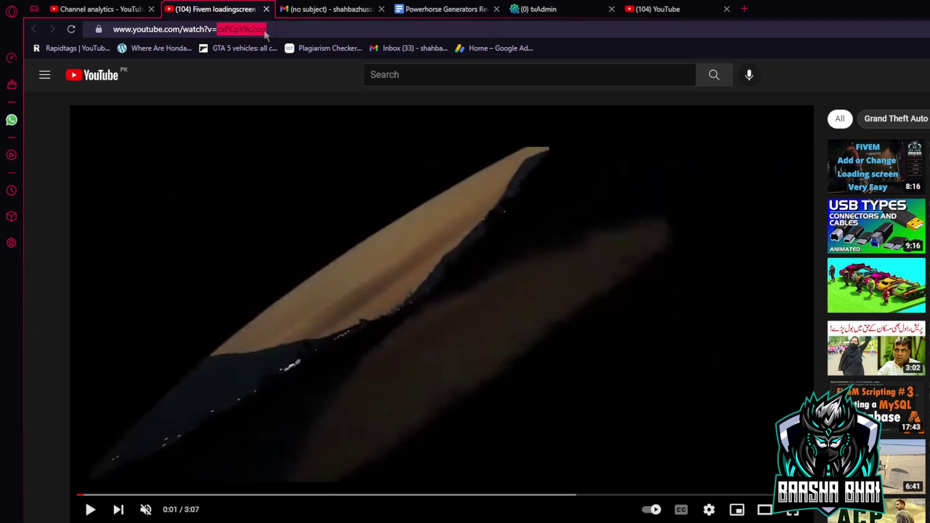
pyautogui.hotkey('alt', 'Tab')
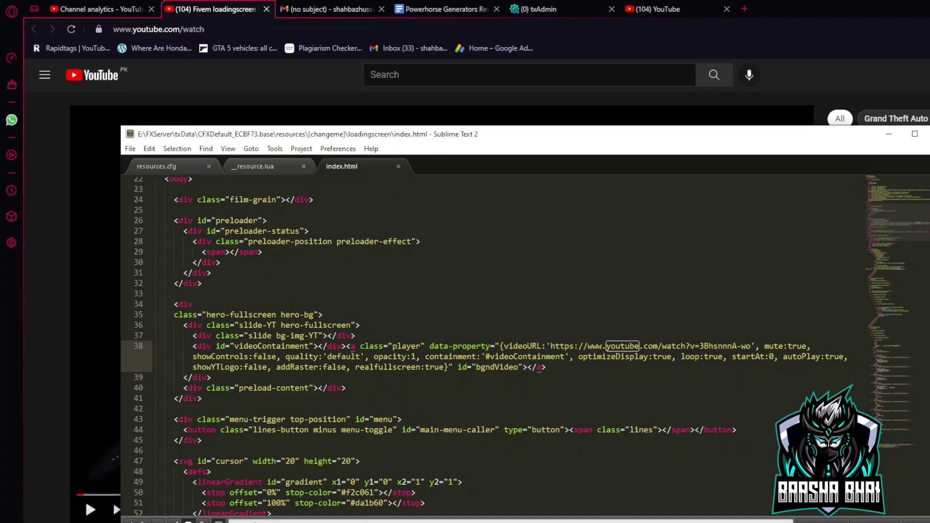
# Replace the old ID 3BhsnnnA-wo in line 38's videoURL with cxPCpY9c2og
pyautogui.moveTo(709, 346); pyautogui.dragTo(747, 346)
pyautogui.hotkey('ctrl', 'v')
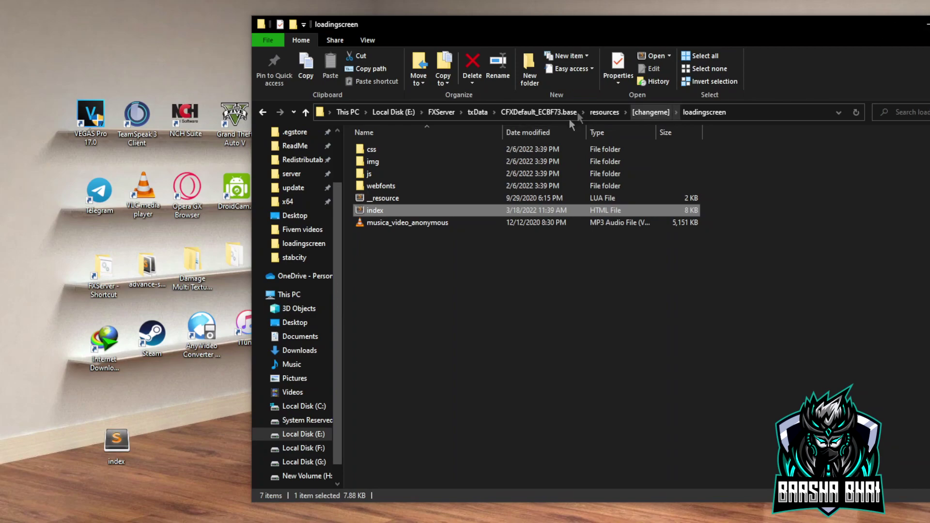
# Permanently delete the cache folder inside CFXDefault_ECBF73.base
pyautogui.click(538, 112)
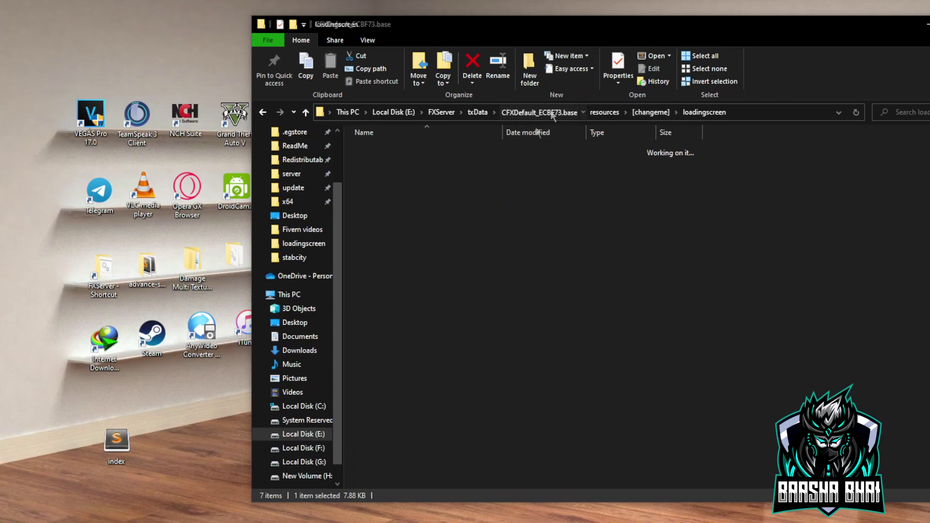
pyautogui.click(508, 359)
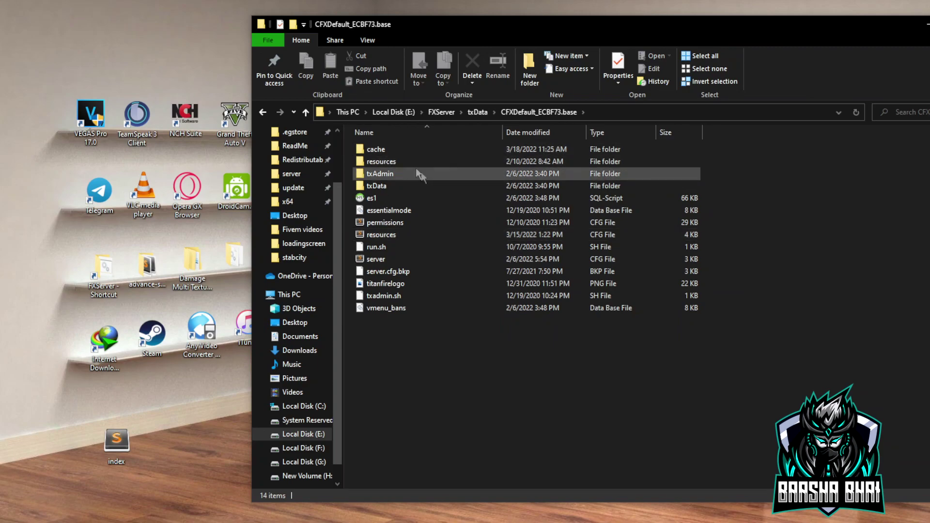
pyautogui.click(383, 151)
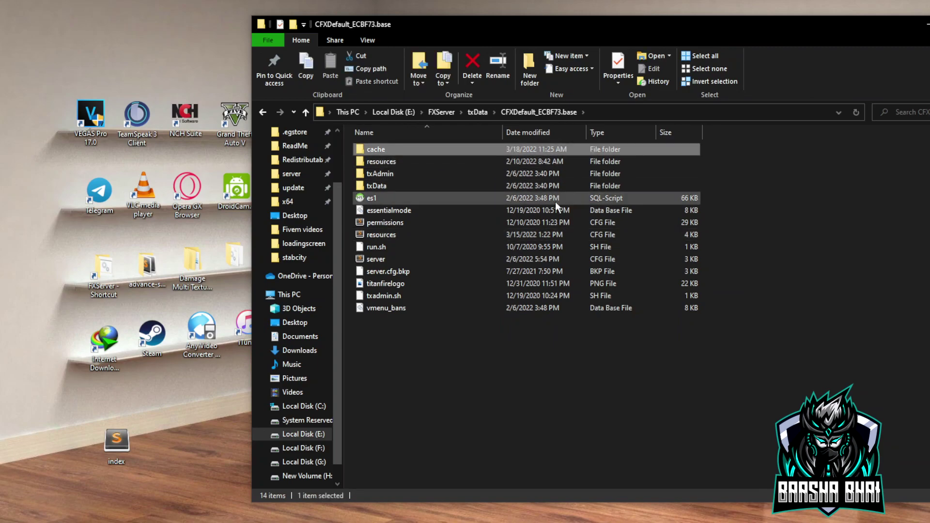
pyautogui.hotkey('shift', 'Delete')
pyautogui.press('Return')
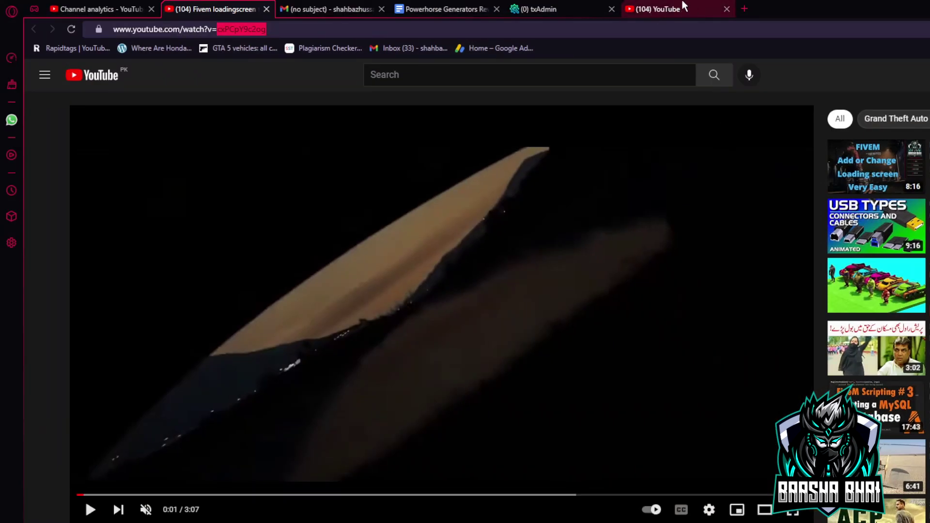
pyautogui.click(683, 6)
# Restart the server from the txAdmin dashboard and confirm
pyautogui.click(569, 5)
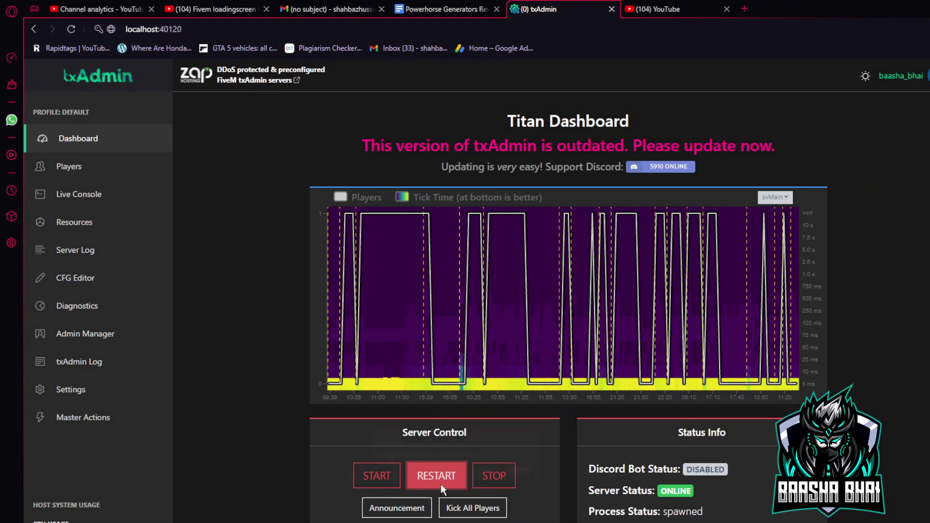
pyautogui.click(438, 478)
pyautogui.click(692, 363)
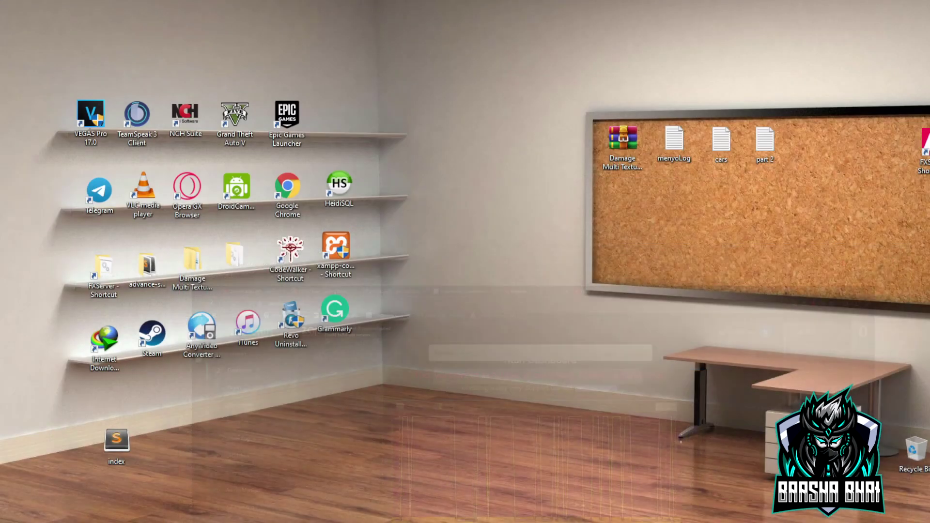
# Watch the server load its resources in txAdmin's Live Console
pyautogui.rightClick(557, 222)
pyautogui.click(589, 274)
pyautogui.hotkey('alt', 'Tab')
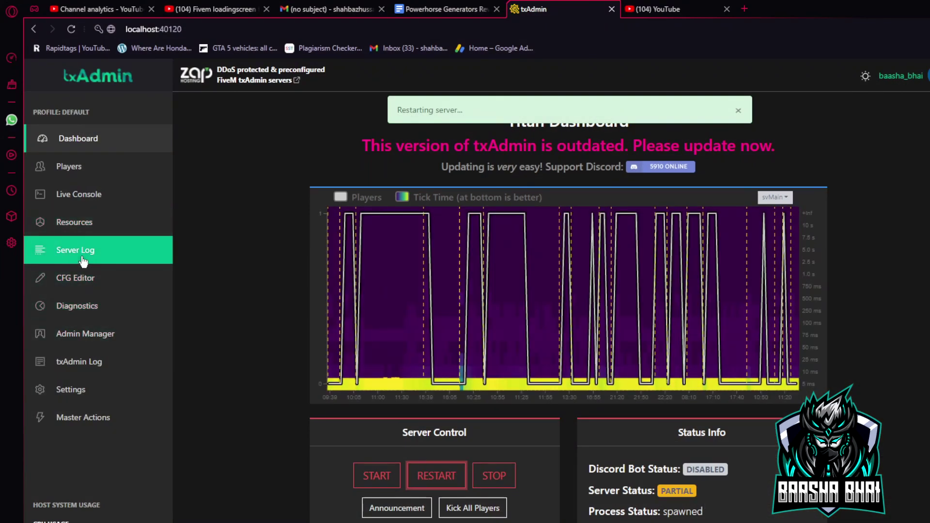
pyautogui.click(79, 196)
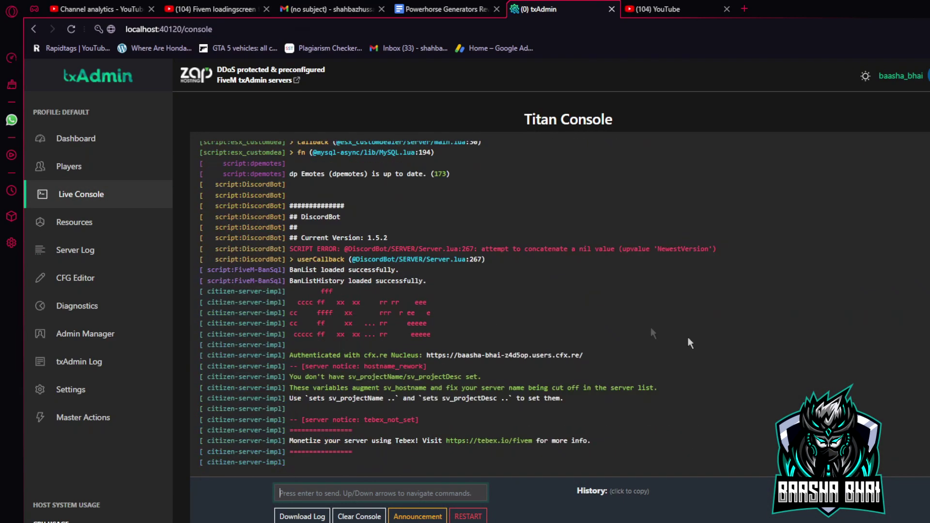
pyautogui.press('super+d')
# Restart FiveM, dismiss the ms-gamingoverlay prompt, and connect to the local server
pyautogui.rightClick(516, 245)
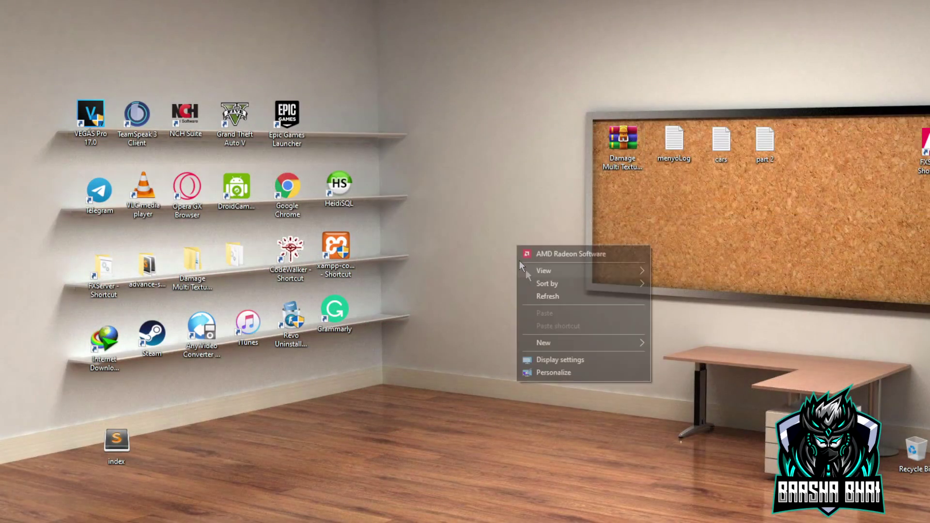
pyautogui.click(528, 290)
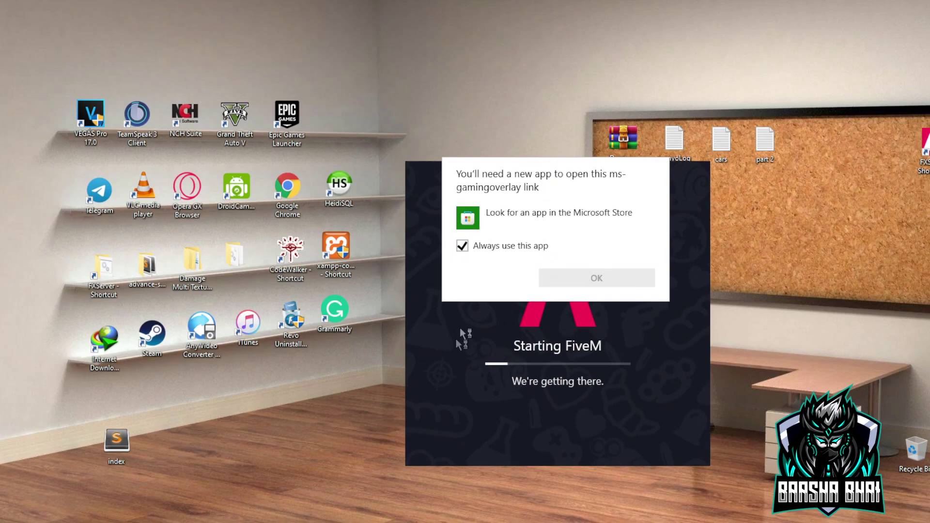
pyautogui.click(598, 329)
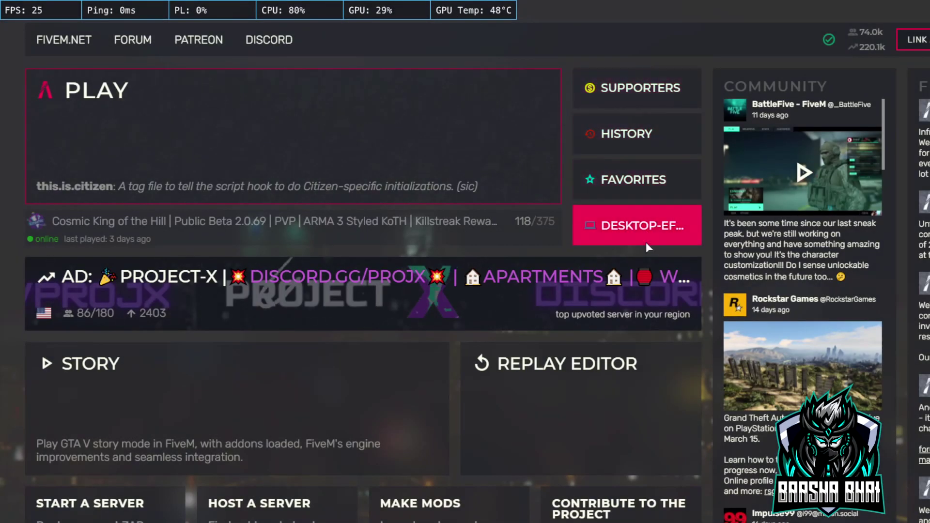
pyautogui.click(646, 242)
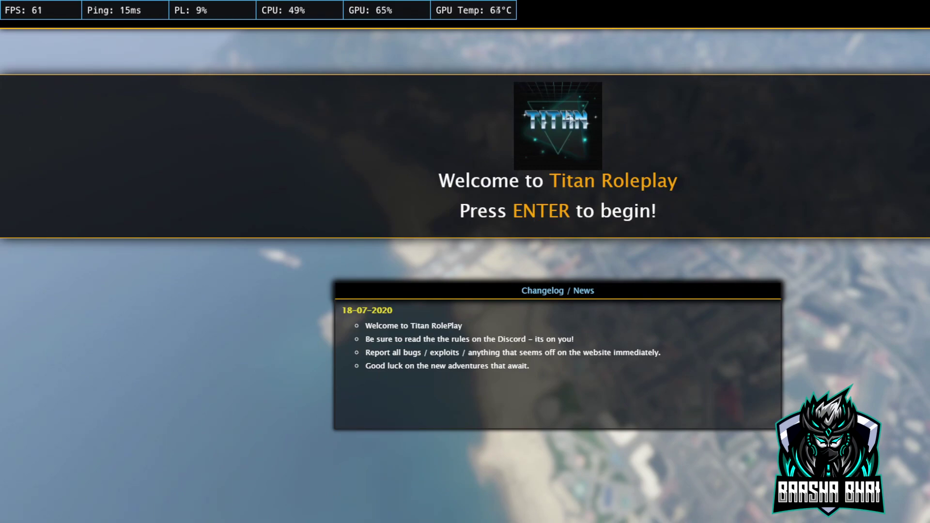
# Leave the Titan Roleplay welcome screen so character data loads over the city view
pyautogui.press('Return')
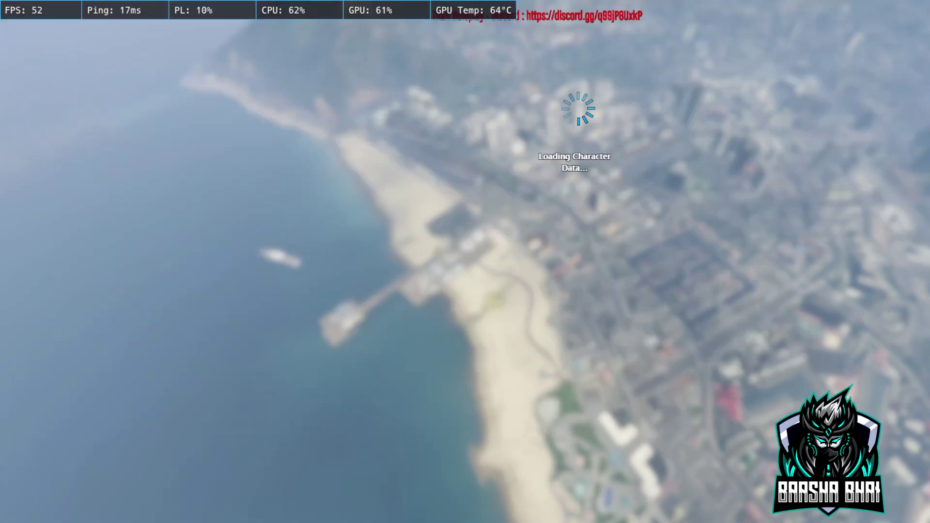